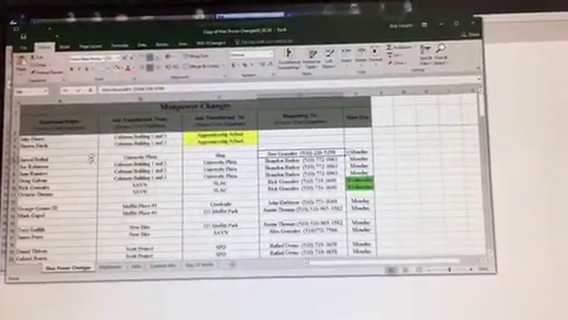
# Select an employee's Reporting To cell to reveal its dropdown of choices
pyautogui.click(80, 157)
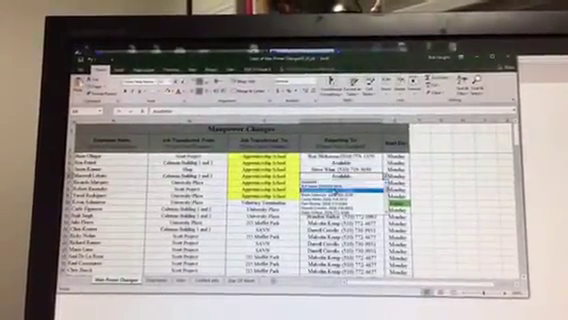
# Pick Available from the next employee's Reporting To dropdown list, replacing the supervisor
pyautogui.hotkey('alt', 'Down')
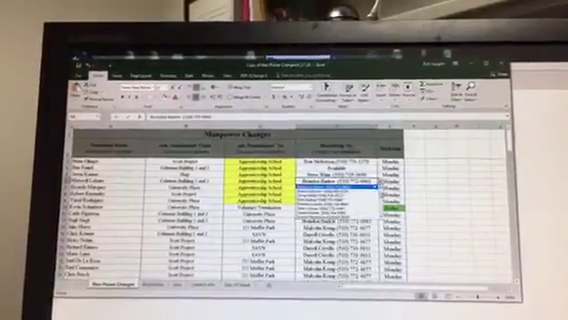
pyautogui.press('Down')
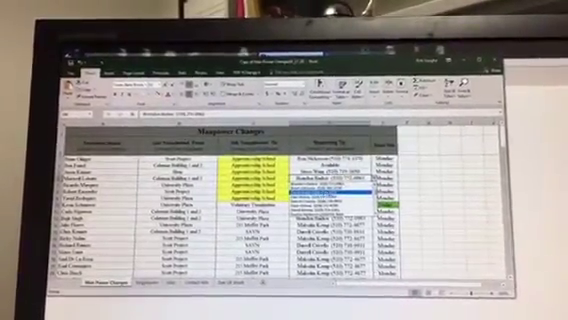
pyautogui.press('Down')
pyautogui.press('Down')
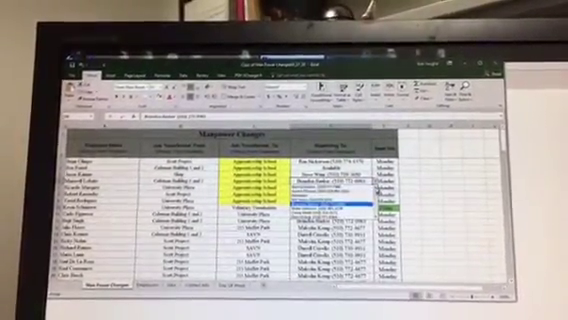
pyautogui.press('Return')
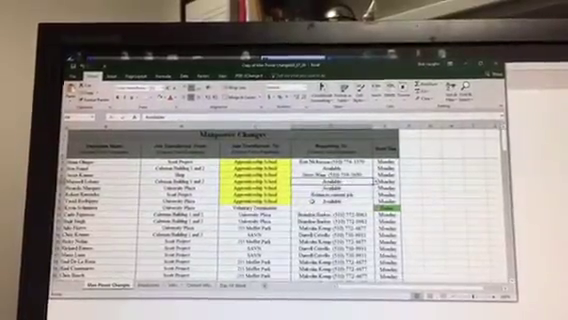